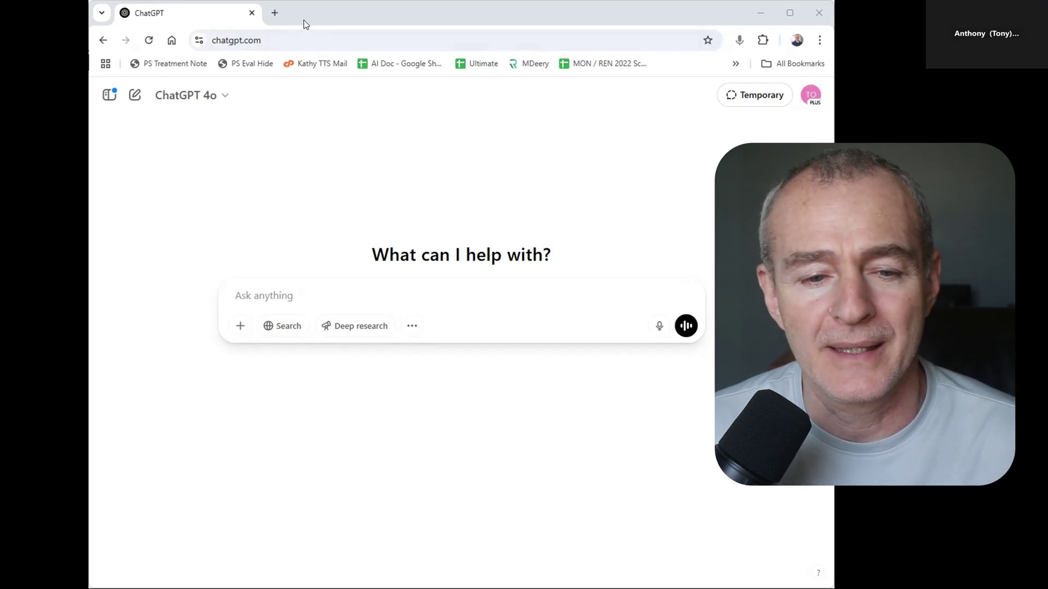
Dictate and send a prompt requesting a Facebook ad for Total Therapy Solutions' new physical therapy program for people around 50 and their aging parents
{"action": "left_click", "coordinate": [393, 91]}
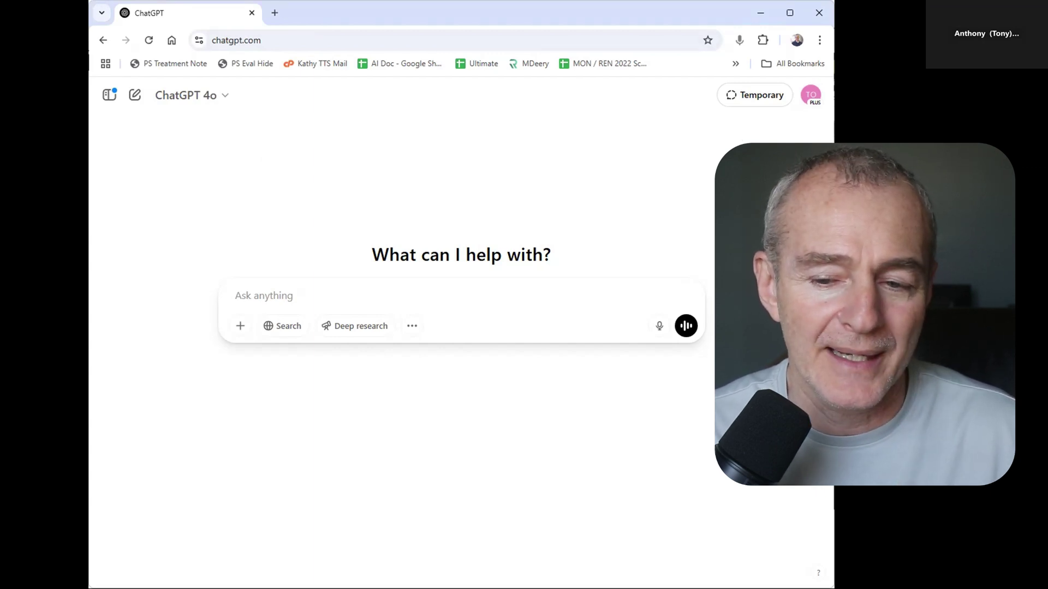
{"action": "left_click", "coordinate": [659, 325]}
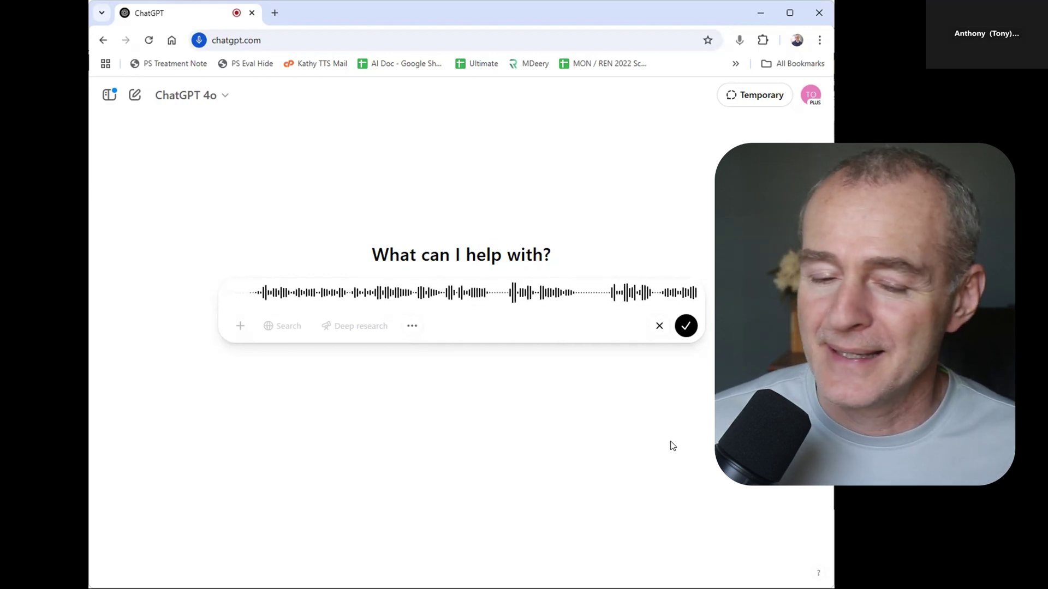
{"action": "left_click", "coordinate": [686, 325]}
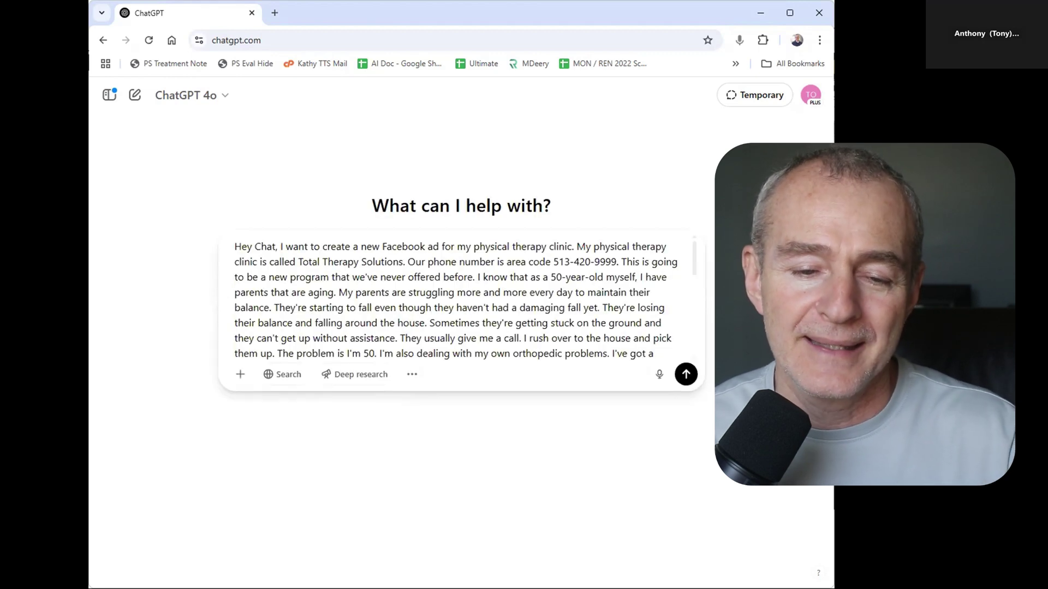
{"action": "left_click", "coordinate": [688, 372]}
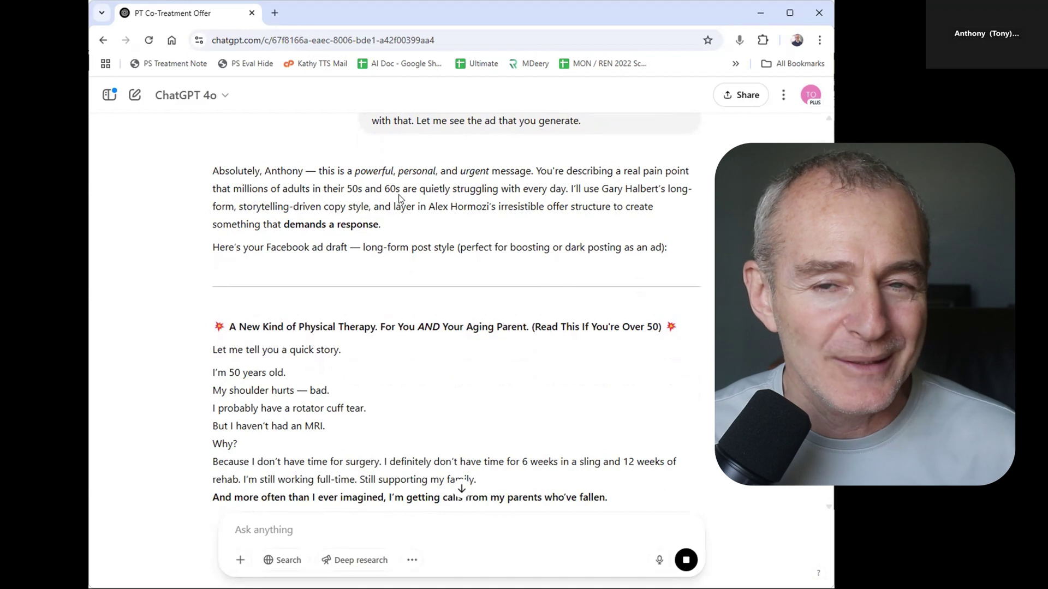
Read through the generated ad's headline, opening story, and description of the program's benefits and insurance coverage
{"action": "scroll", "coordinate": [399, 198], "scroll_direction": "down", "scroll_amount": 3}
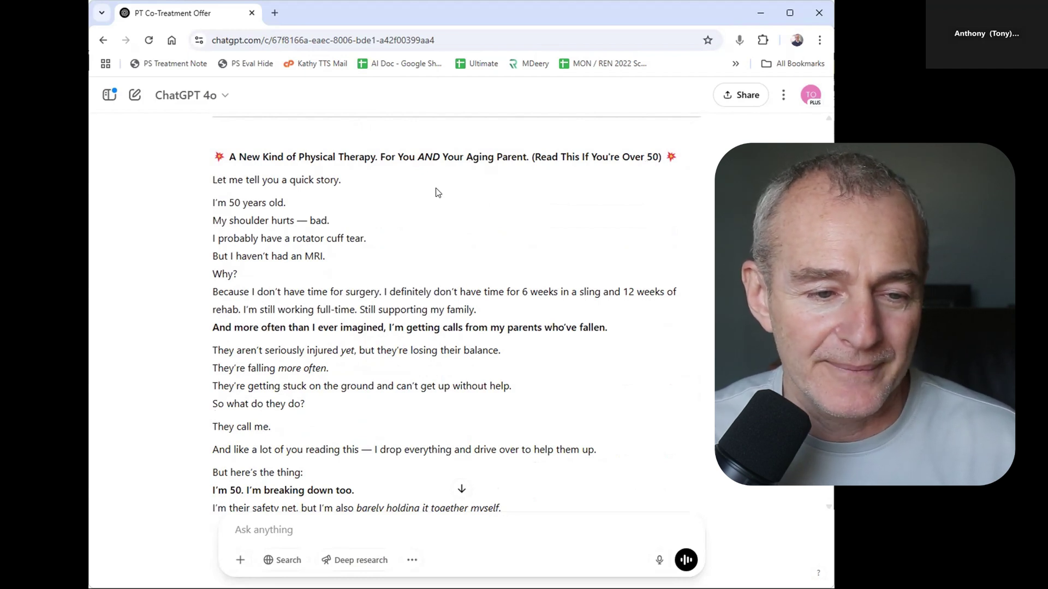
{"action": "scroll", "coordinate": [436, 192], "scroll_direction": "down", "scroll_amount": 2}
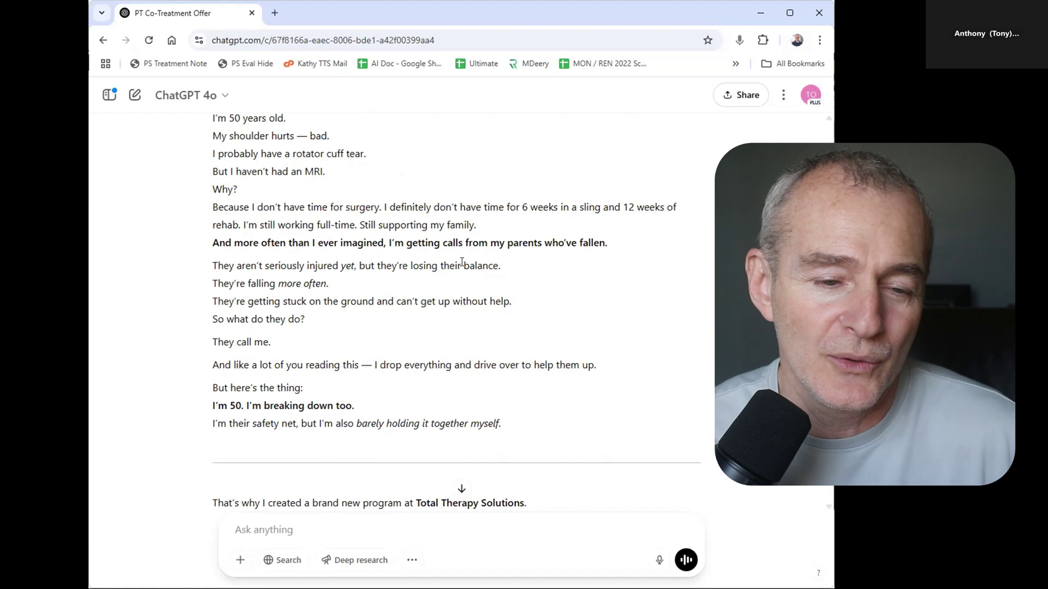
{"action": "scroll", "coordinate": [462, 263], "scroll_direction": "down", "scroll_amount": 2}
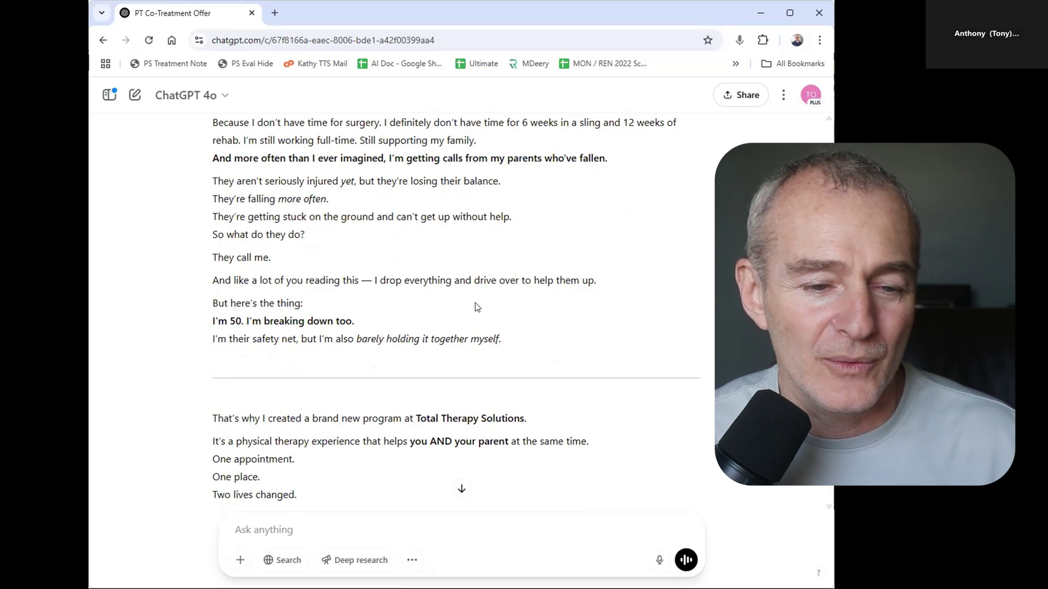
{"action": "scroll", "coordinate": [477, 307], "scroll_direction": "down", "scroll_amount": 2}
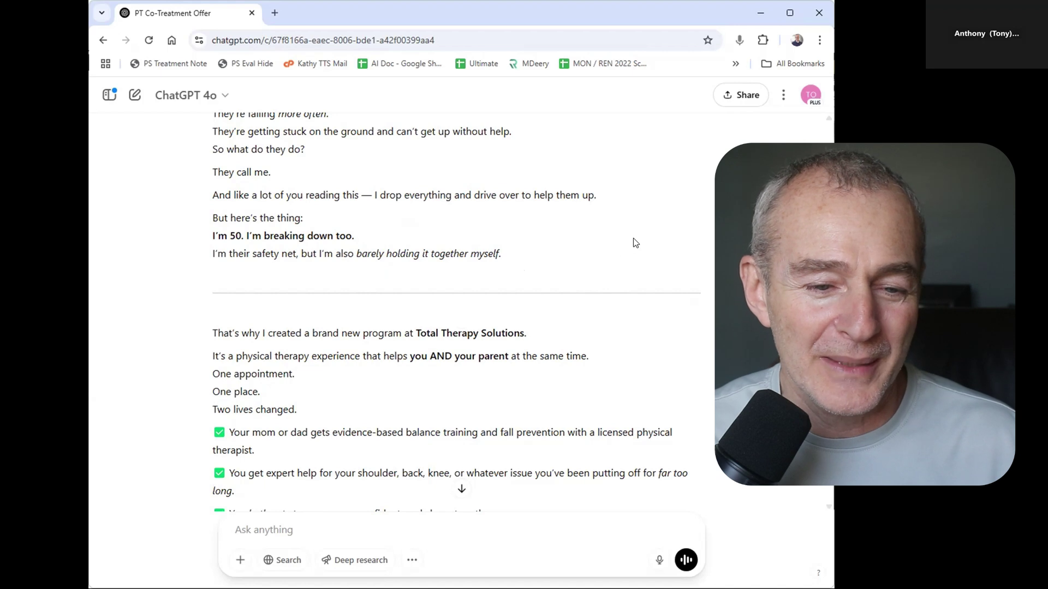
{"action": "left_click_drag", "start_coordinate": [506, 257], "coordinate": [215, 163]}
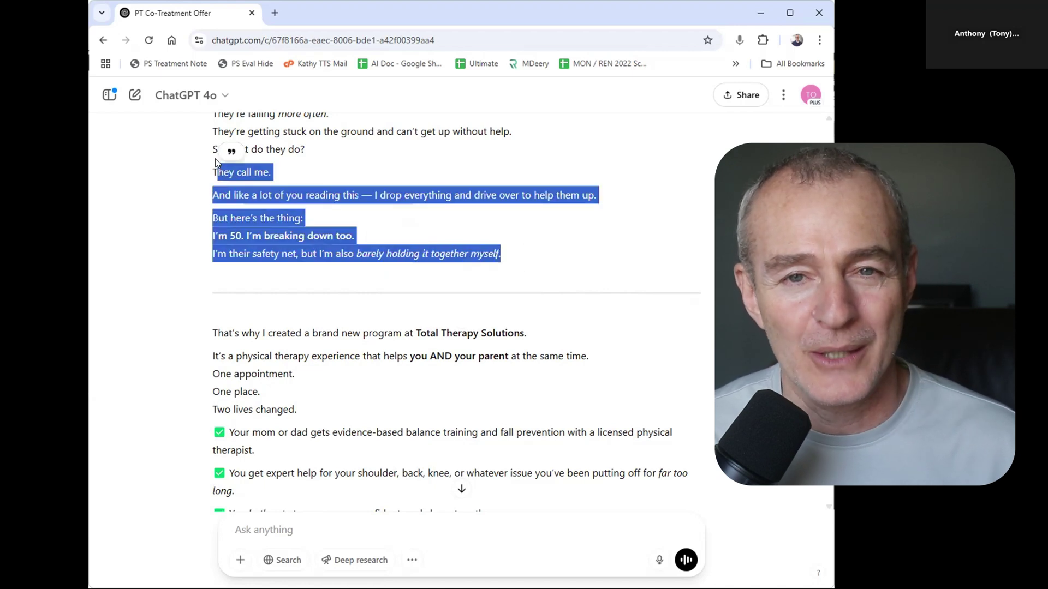
{"action": "scroll", "coordinate": [227, 164], "scroll_direction": "down", "scroll_amount": 3}
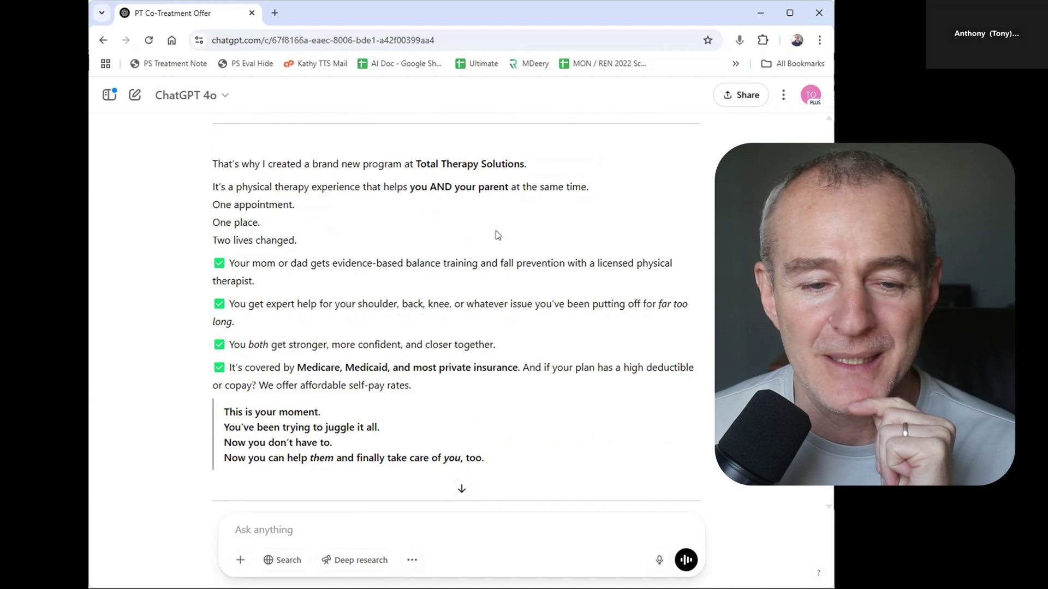
{"action": "scroll", "coordinate": [497, 231], "scroll_direction": "down", "scroll_amount": 1}
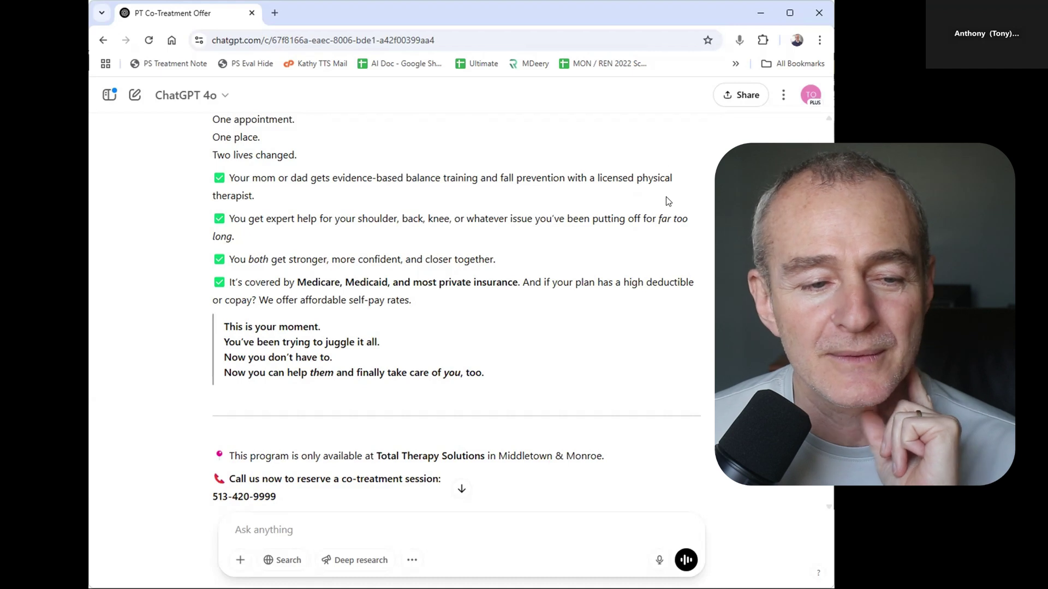
{"action": "scroll", "coordinate": [633, 241], "scroll_direction": "down", "scroll_amount": 2}
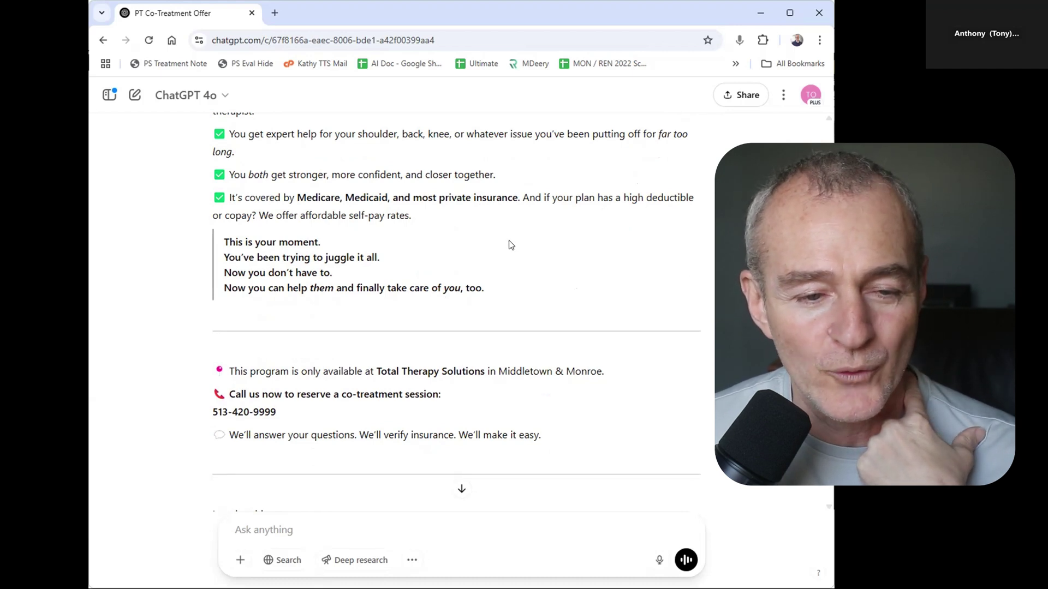
Review the rest of the ad, covering the clinic contact section, the "Imagine this" passage, the call to action, and the owner's sign-off
{"action": "scroll", "coordinate": [512, 240], "scroll_direction": "down", "scroll_amount": 1}
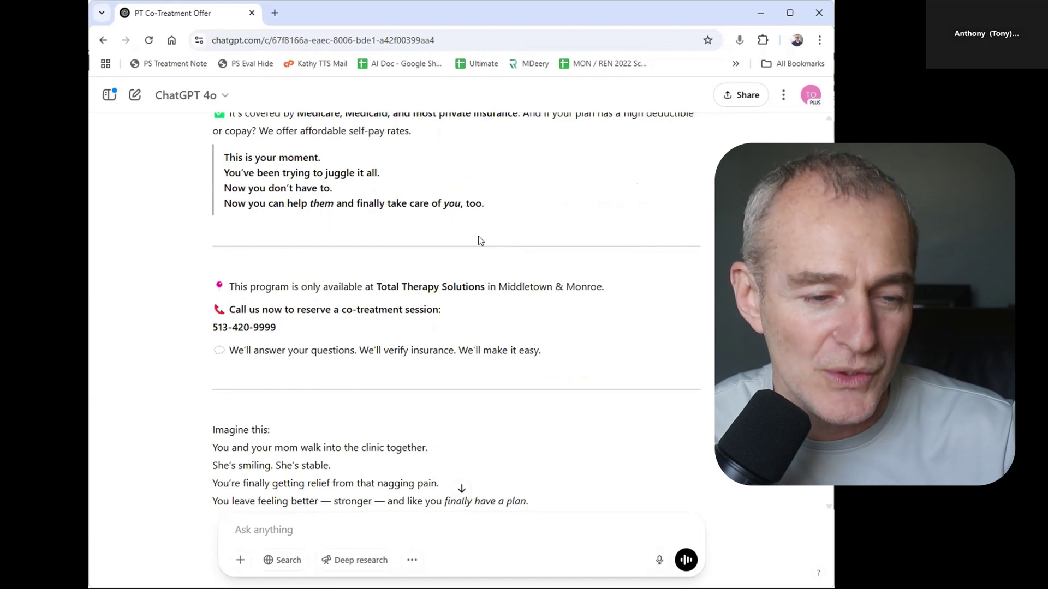
{"action": "scroll", "coordinate": [480, 240], "scroll_direction": "down", "scroll_amount": 2}
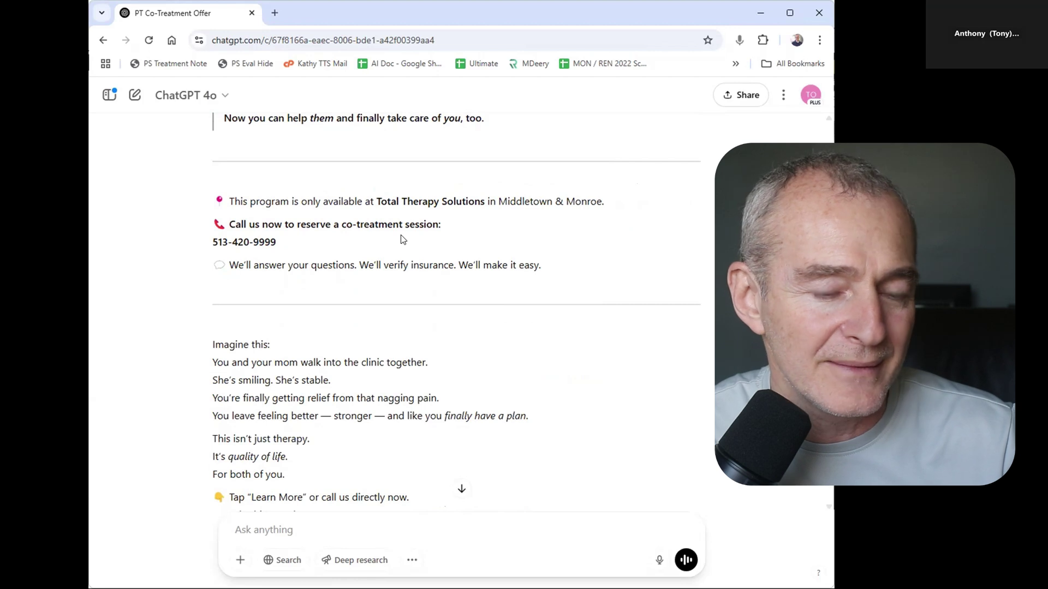
{"action": "scroll", "coordinate": [404, 236], "scroll_direction": "down", "scroll_amount": 2}
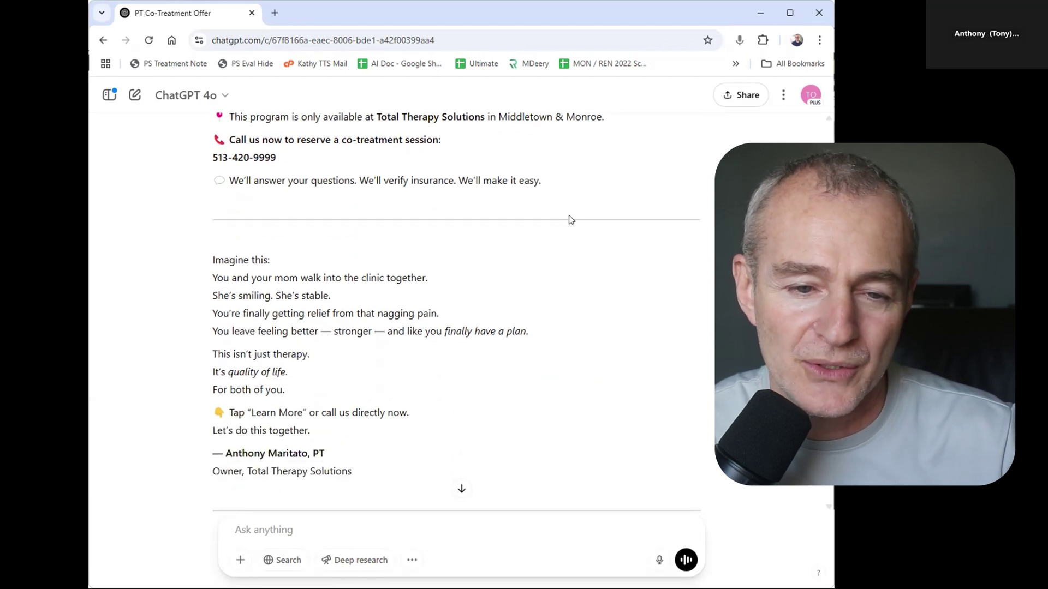
{"action": "scroll", "coordinate": [569, 216], "scroll_direction": "down", "scroll_amount": 2}
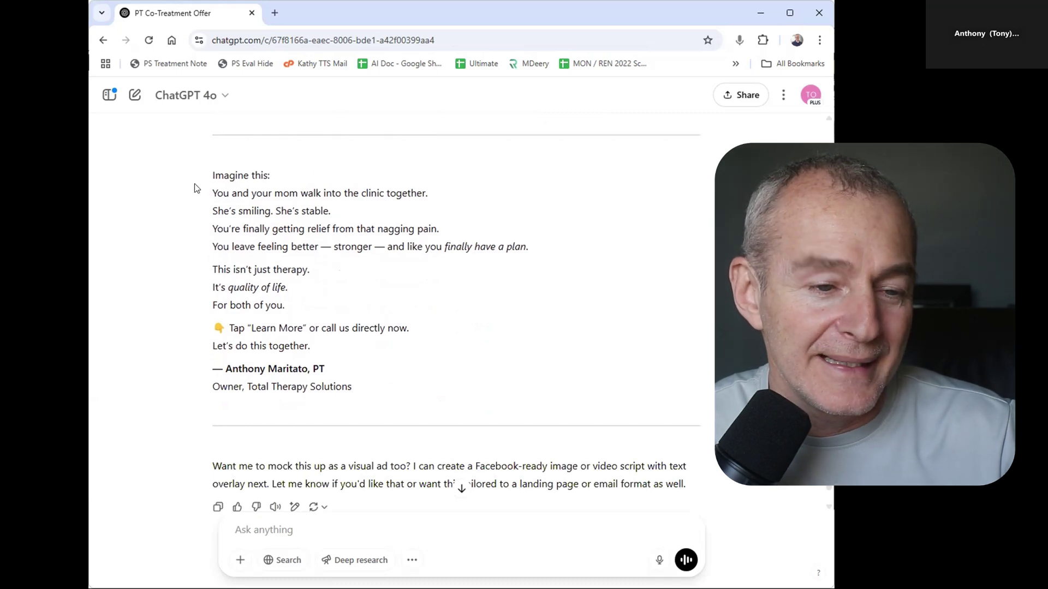
{"action": "left_click_drag", "start_coordinate": [197, 180], "coordinate": [411, 310]}
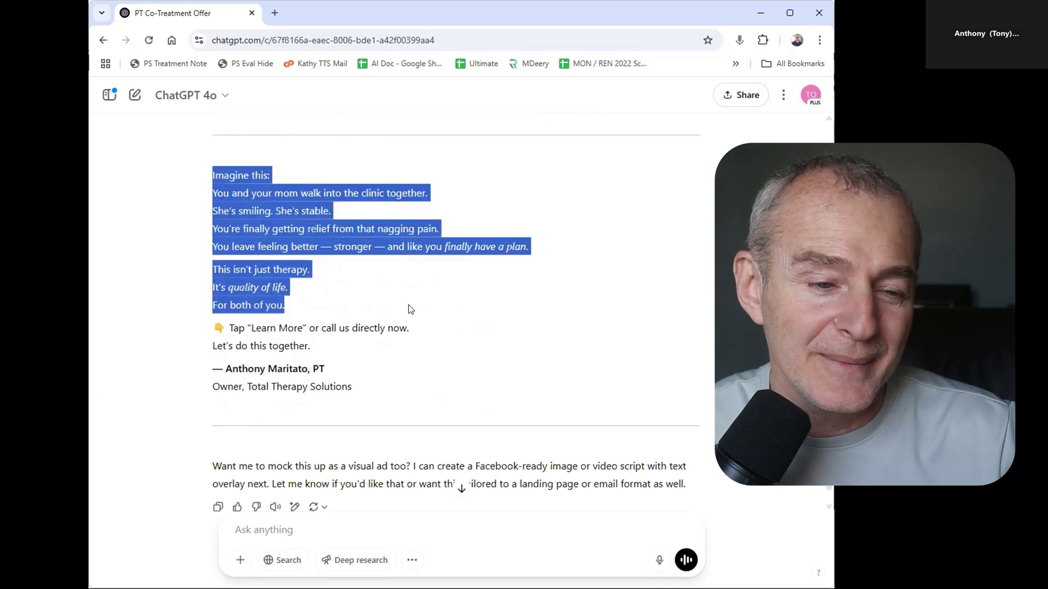
{"action": "left_click", "coordinate": [587, 228]}
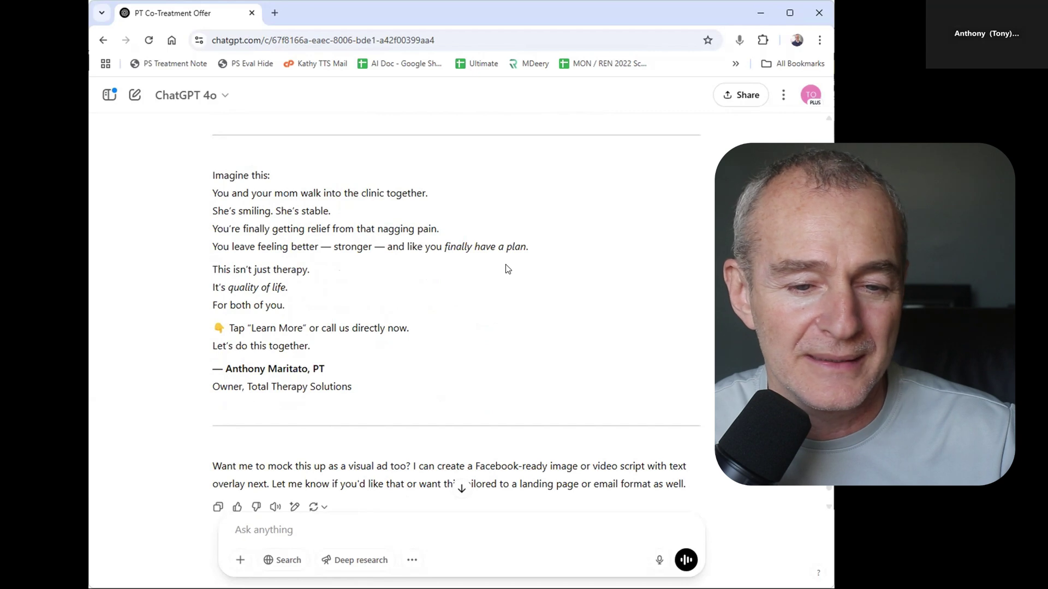
{"action": "scroll", "coordinate": [507, 262], "scroll_direction": "down", "scroll_amount": 1}
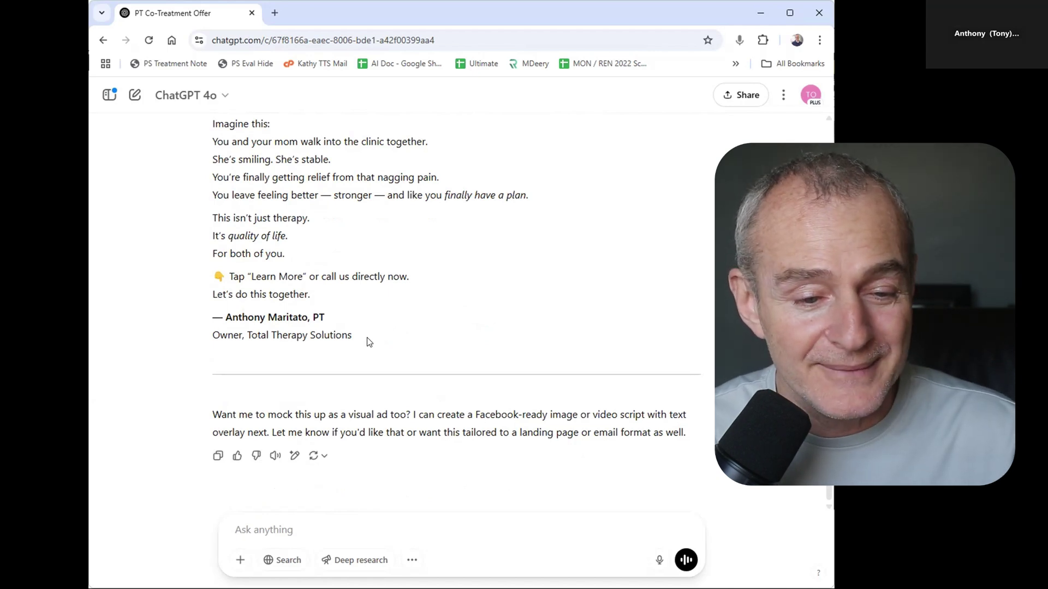
{"action": "left_click_drag", "start_coordinate": [367, 337], "coordinate": [205, 236]}
Dictate and send a follow-up requesting a 30-second video script explaining the program, to record and share with the Facebook post
{"action": "left_click", "coordinate": [257, 532]}
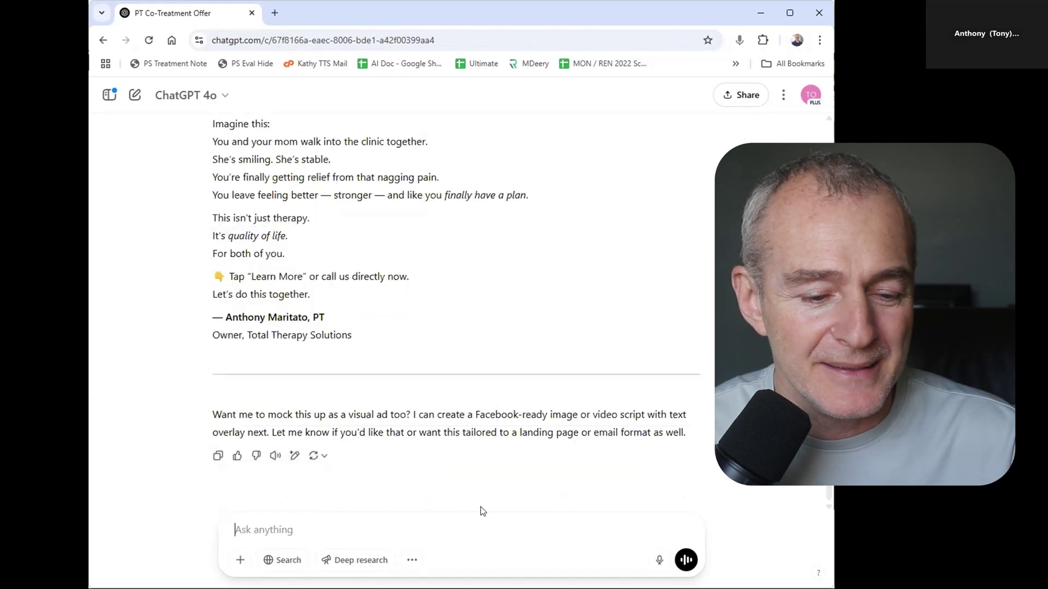
{"action": "left_click", "coordinate": [661, 564]}
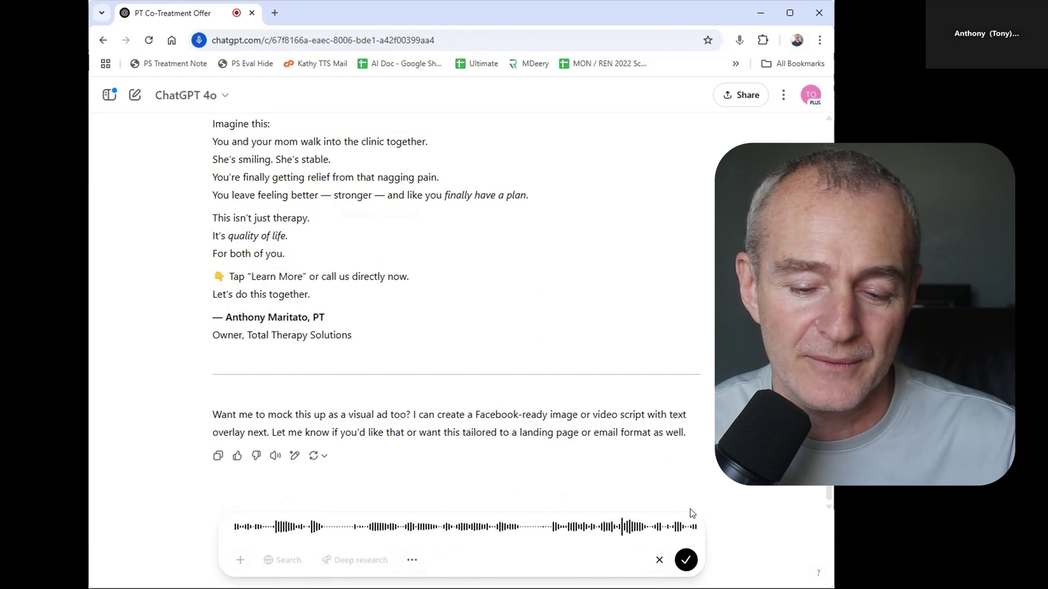
{"action": "left_click", "coordinate": [686, 560]}
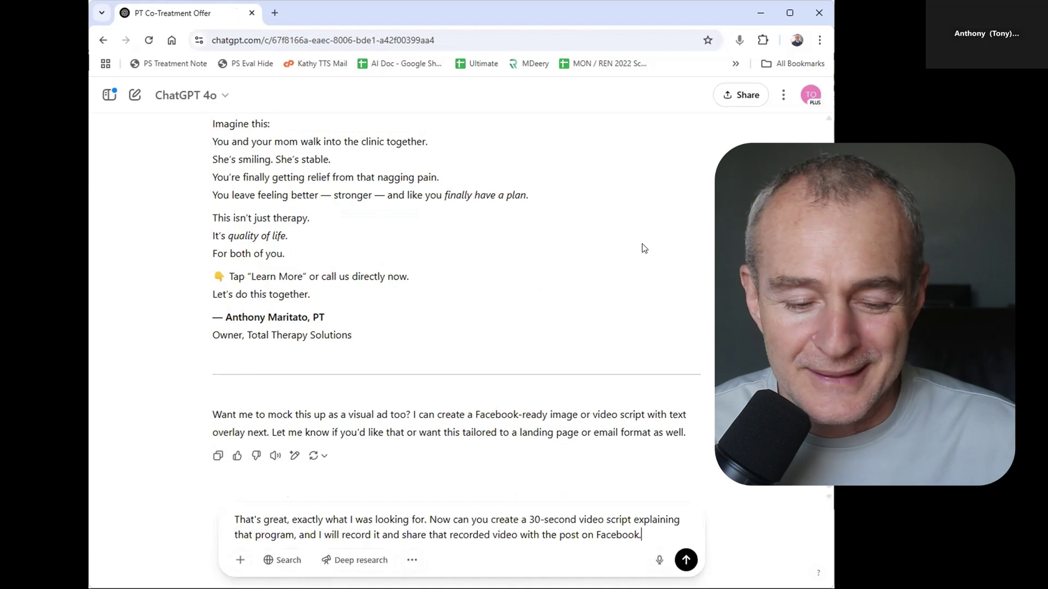
{"action": "left_click", "coordinate": [690, 566]}
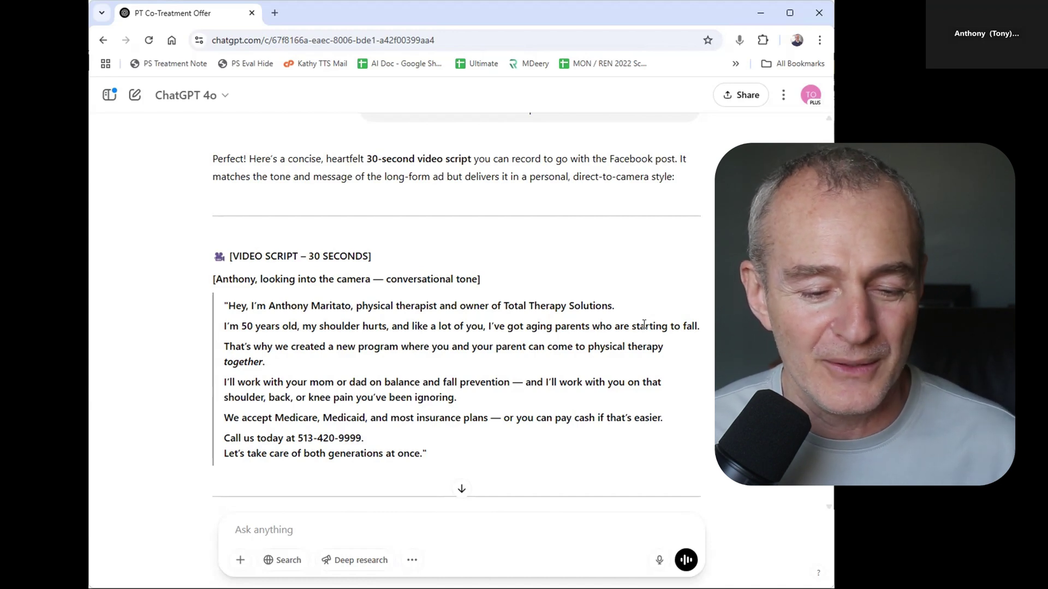
Review the 30-second video script and its recording tips, and look back over the ad copy
{"action": "scroll", "coordinate": [576, 325], "scroll_direction": "down", "scroll_amount": 5}
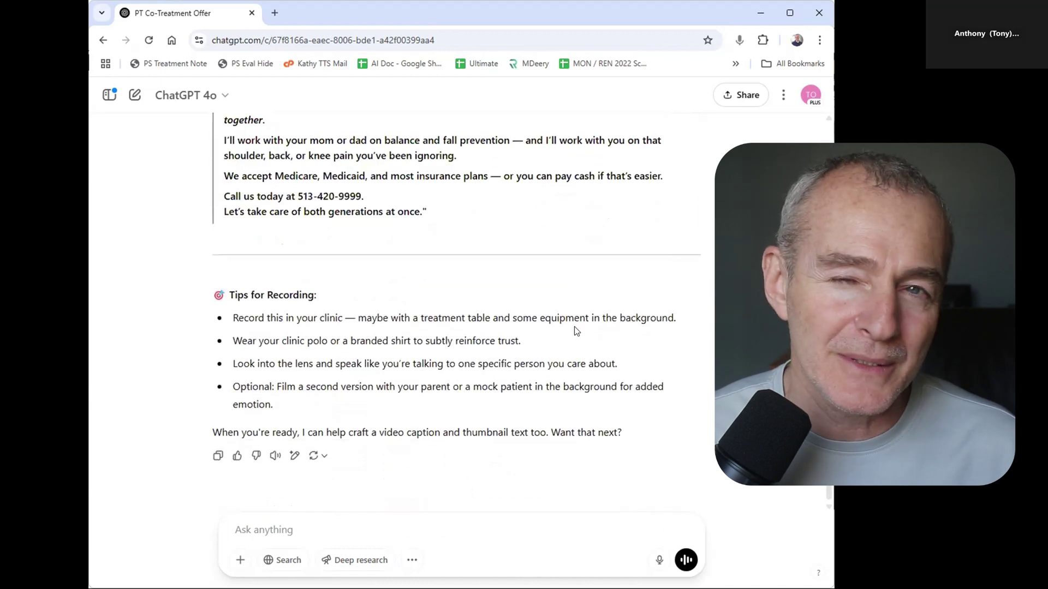
{"action": "scroll", "coordinate": [574, 327], "scroll_direction": "up", "scroll_amount": 3}
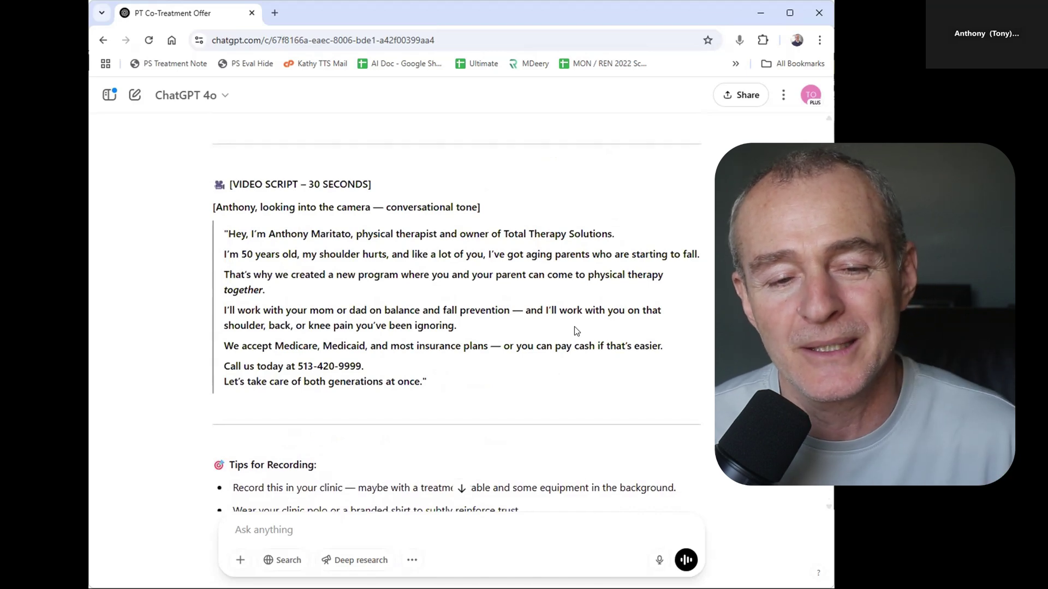
{"action": "scroll", "coordinate": [574, 326], "scroll_direction": "up", "scroll_amount": 8}
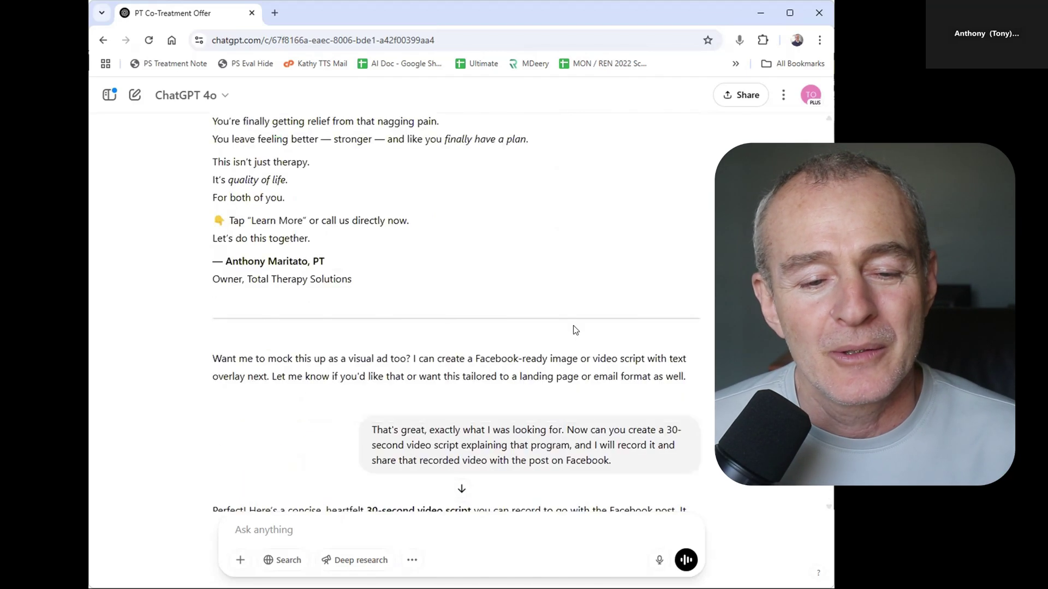
{"action": "scroll", "coordinate": [574, 330], "scroll_direction": "up", "scroll_amount": 3}
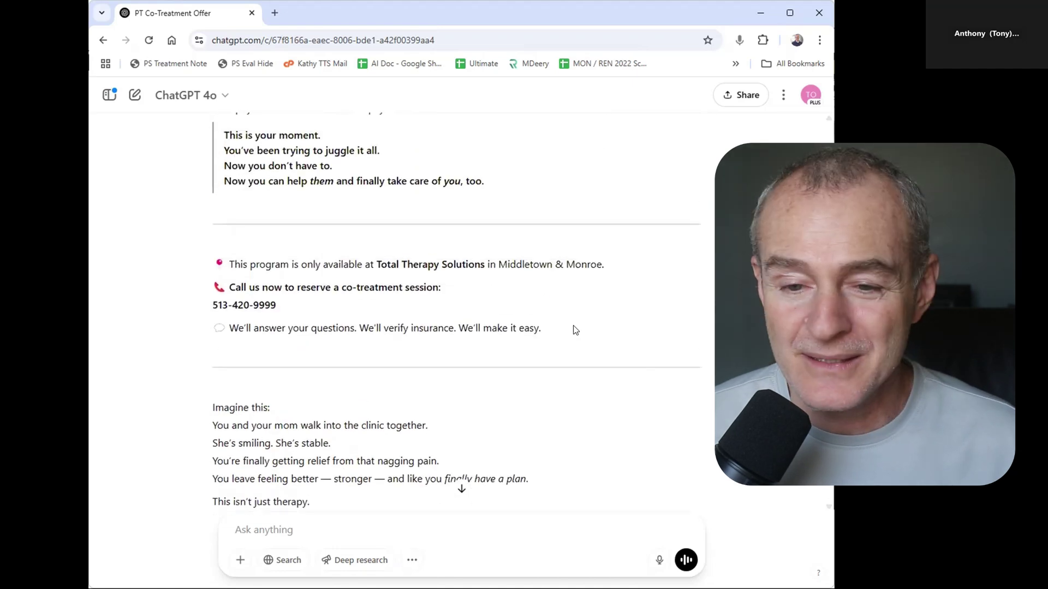
{"action": "scroll", "coordinate": [575, 329], "scroll_direction": "up", "scroll_amount": 6}
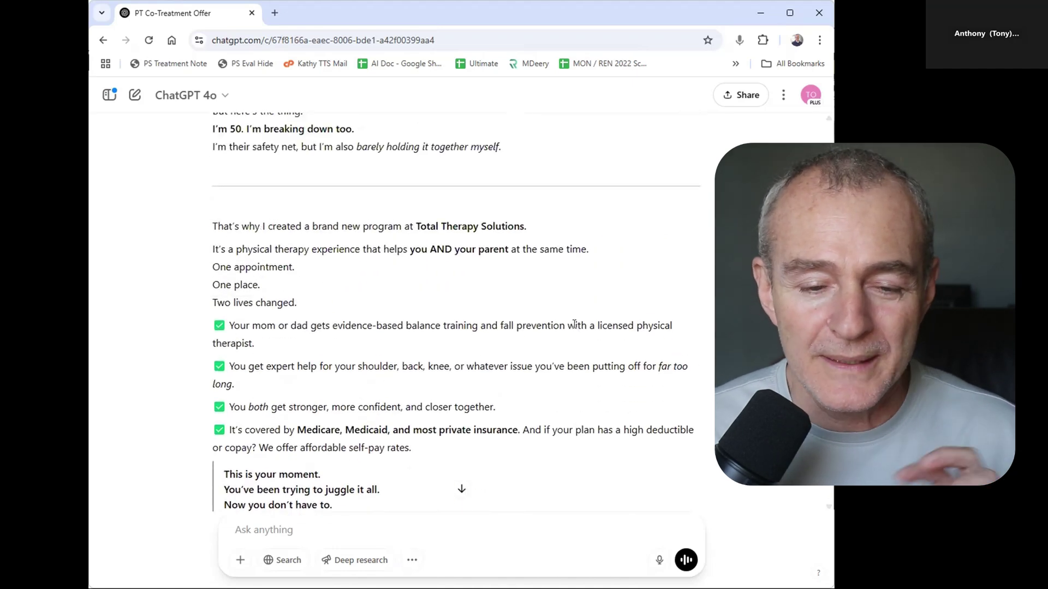
{"action": "scroll", "coordinate": [575, 328], "scroll_direction": "up", "scroll_amount": 5}
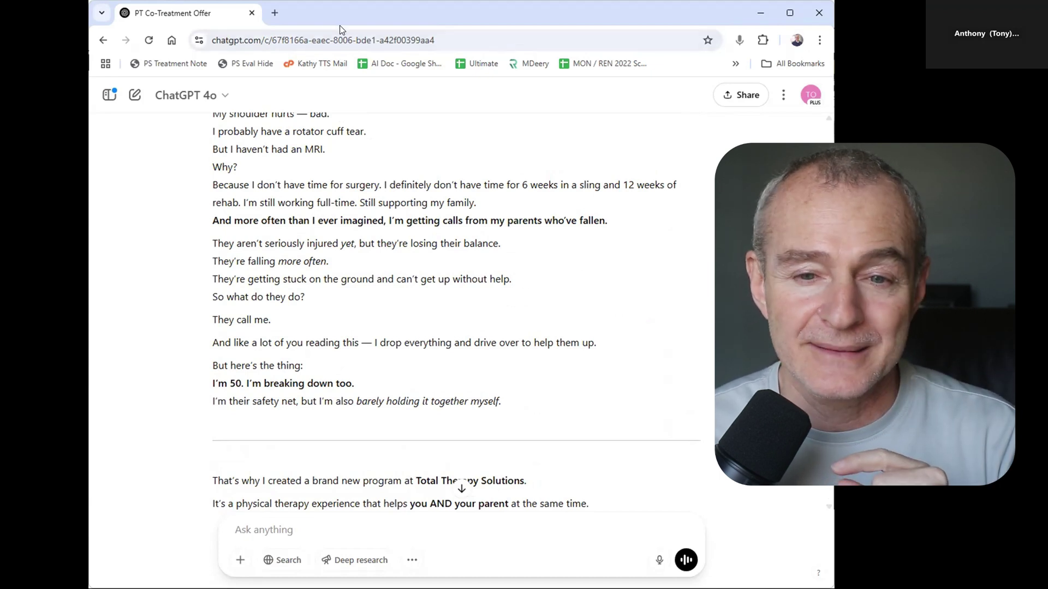
Open facebook.com in a new browser tab and switch to the Total Therapy Solutions: Physical Therapy profile
{"action": "left_click", "coordinate": [275, 13]}
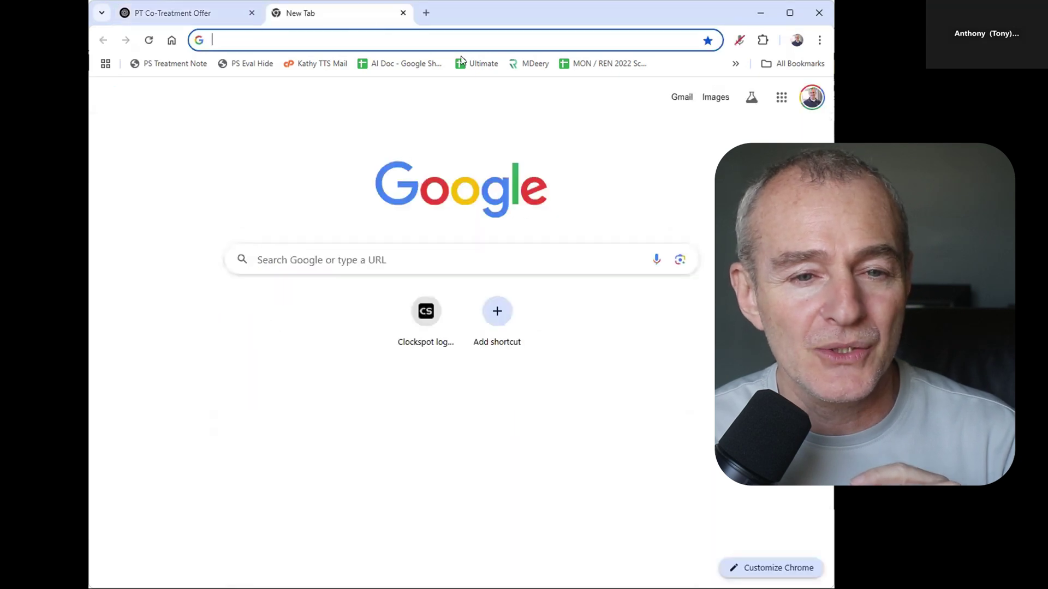
{"action": "type", "text": "facebook.com"}
{"action": "key", "text": "Return"}
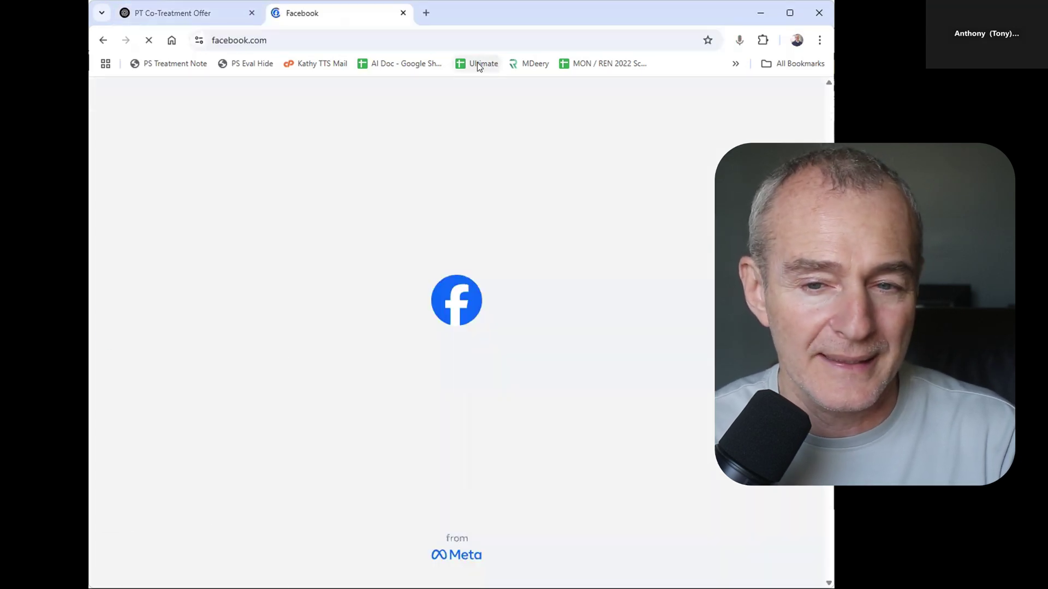
{"action": "left_click", "coordinate": [799, 96]}
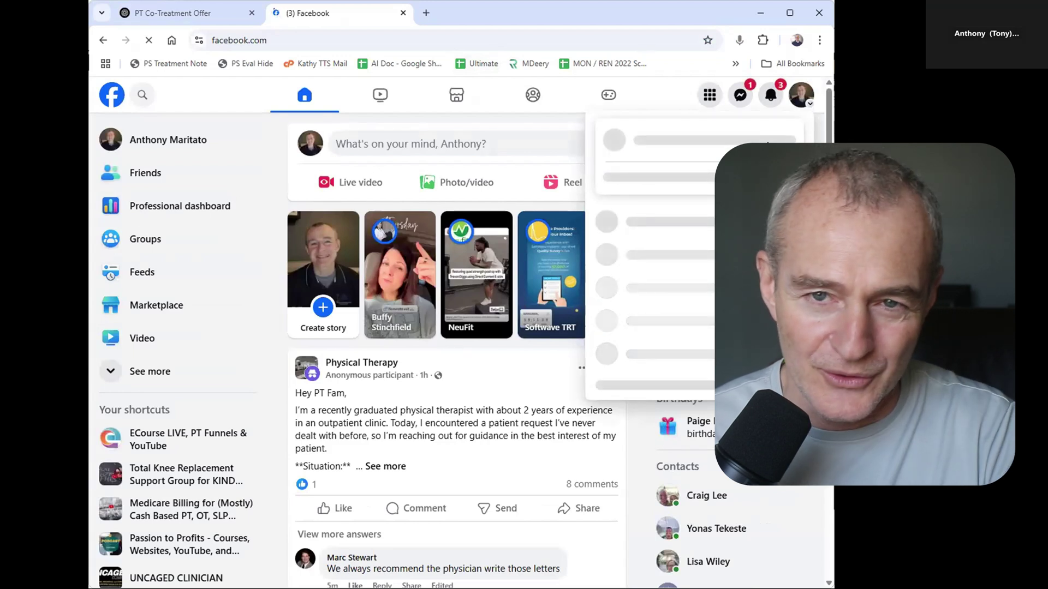
{"action": "left_click", "coordinate": [670, 185]}
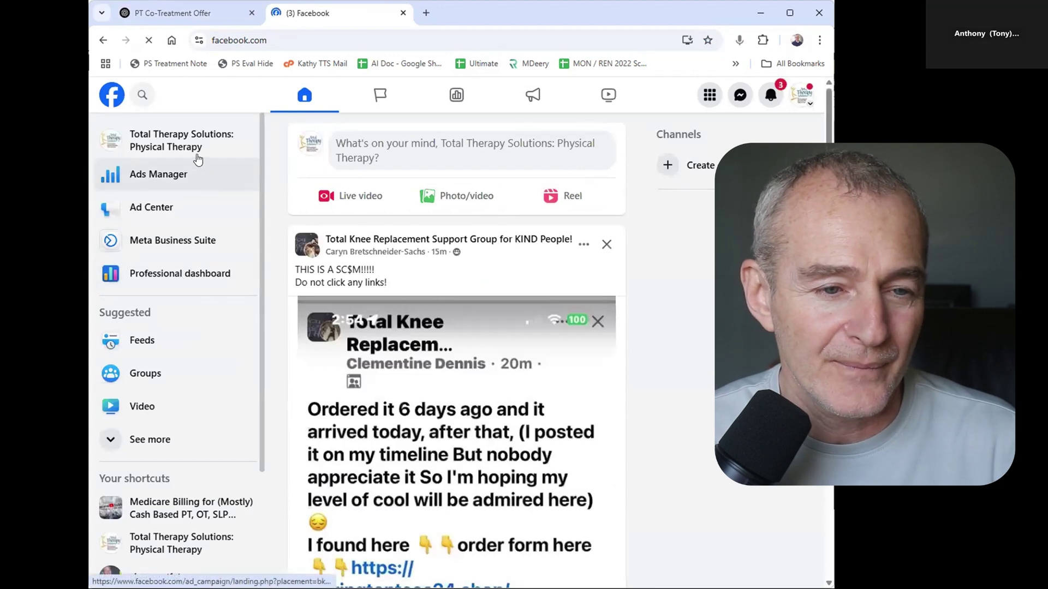
Find the April 7 video post about parents' total knee replacement on the clinic's page and open its insights
{"action": "scroll", "coordinate": [668, 371], "scroll_direction": "down", "scroll_amount": 12}
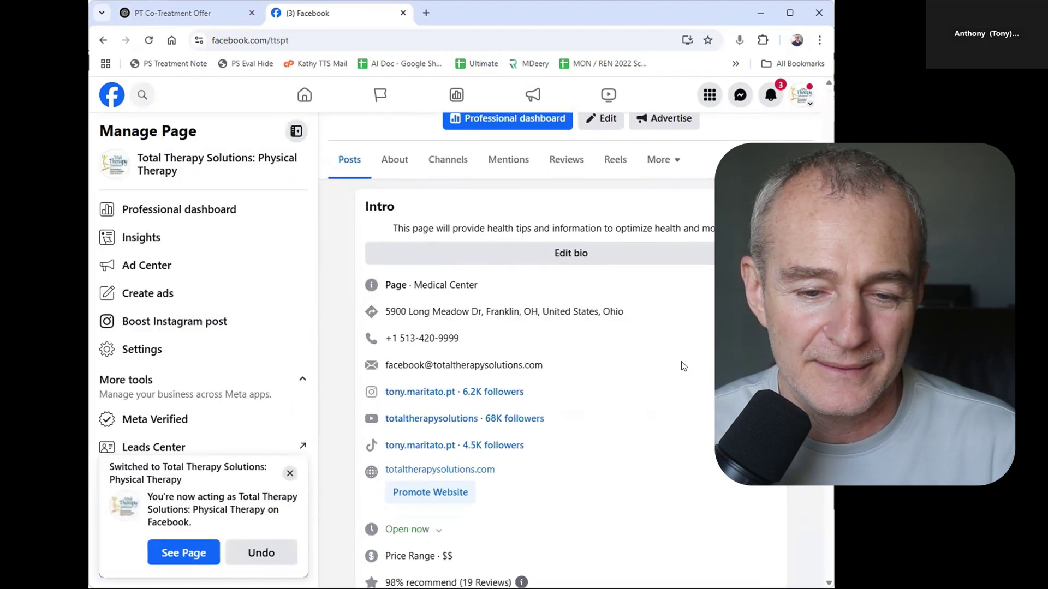
{"action": "scroll", "coordinate": [679, 366], "scroll_direction": "down", "scroll_amount": 15}
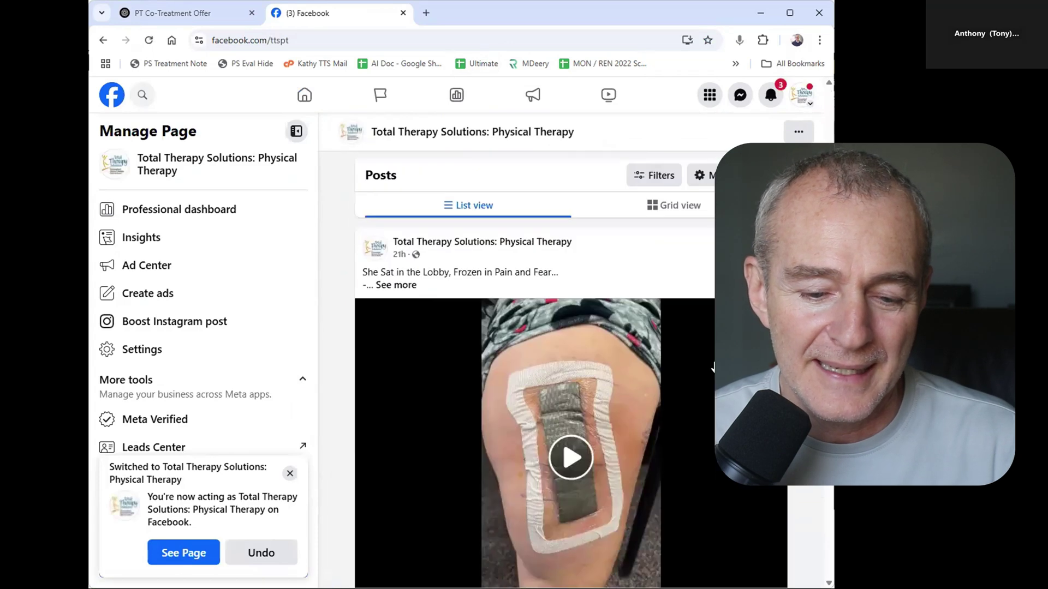
{"action": "scroll", "coordinate": [570, 370], "scroll_direction": "down", "scroll_amount": 20}
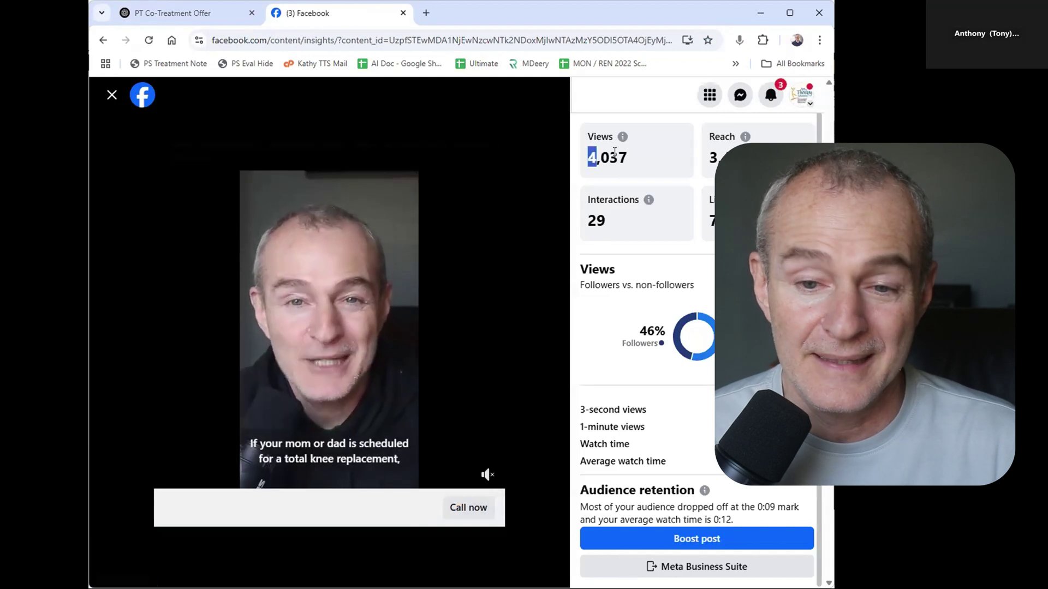
Examine the video post's insights, covering views, 3-second views, watch time, audience retention, interactions and reactions
{"action": "scroll", "coordinate": [671, 272], "scroll_direction": "down", "scroll_amount": 4}
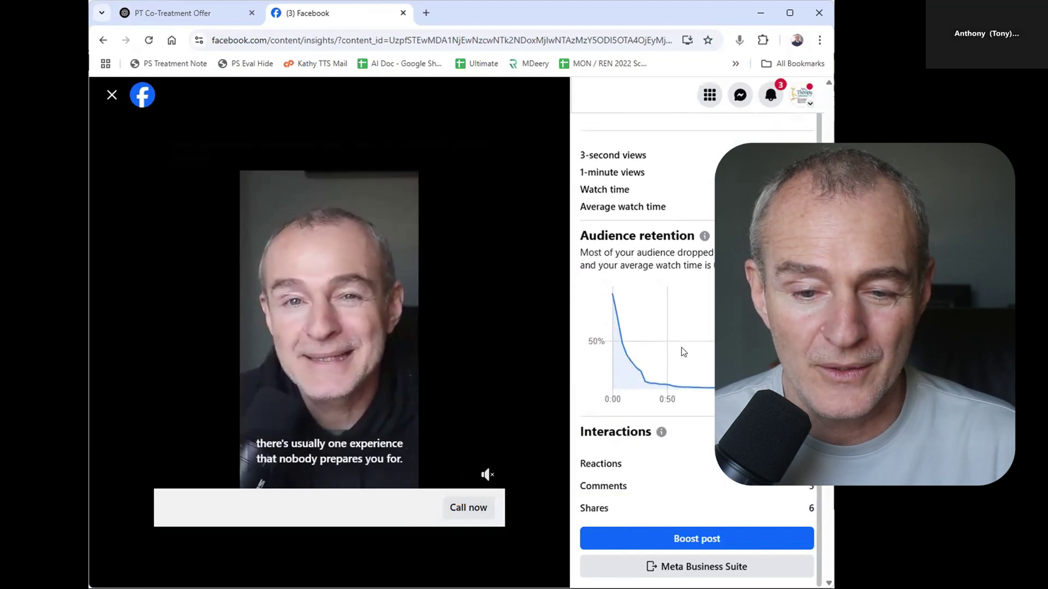
{"action": "scroll", "coordinate": [681, 347], "scroll_direction": "down", "scroll_amount": 1}
{"action": "scroll", "coordinate": [681, 347], "scroll_direction": "up", "scroll_amount": 3}
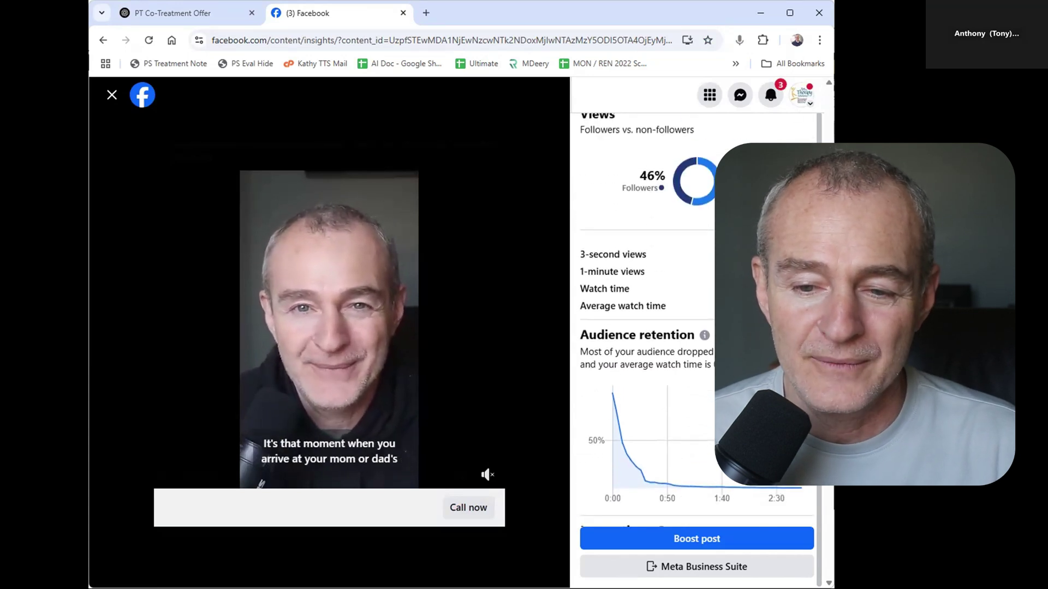
{"action": "left_click_drag", "start_coordinate": [655, 254], "coordinate": [709, 498]}
{"action": "left_click", "coordinate": [672, 251]}
{"action": "double_click", "coordinate": [609, 251]}
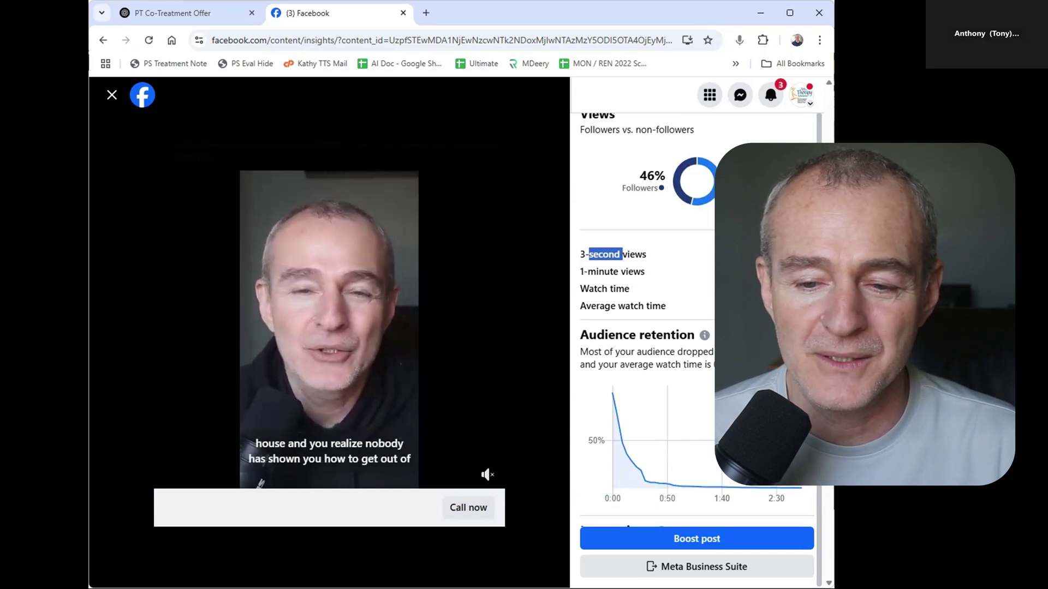
{"action": "scroll", "coordinate": [644, 327], "scroll_direction": "down", "scroll_amount": 3}
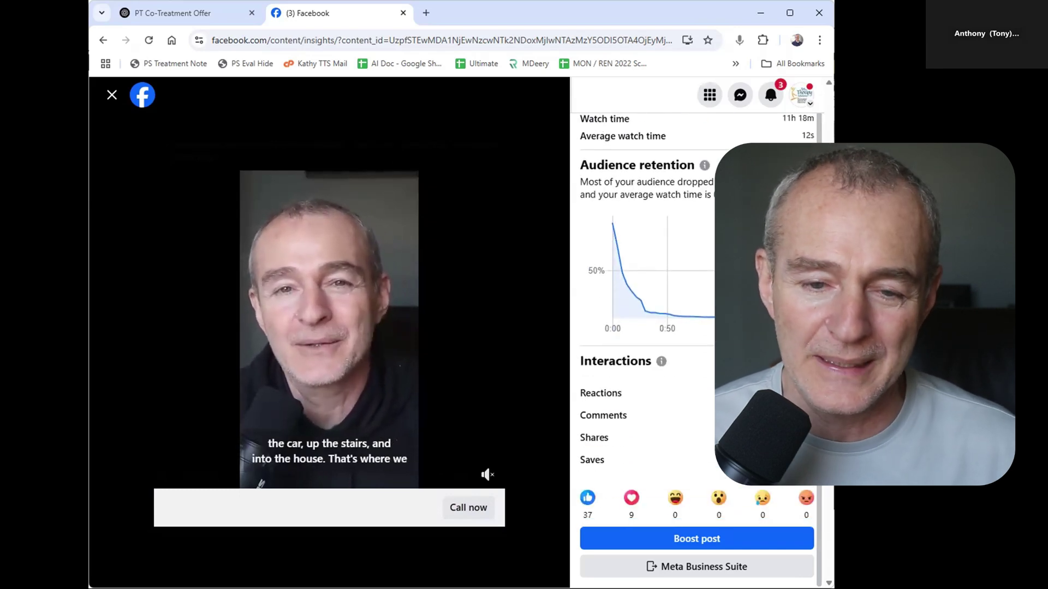
{"action": "scroll", "coordinate": [644, 327], "scroll_direction": "up", "scroll_amount": 6}
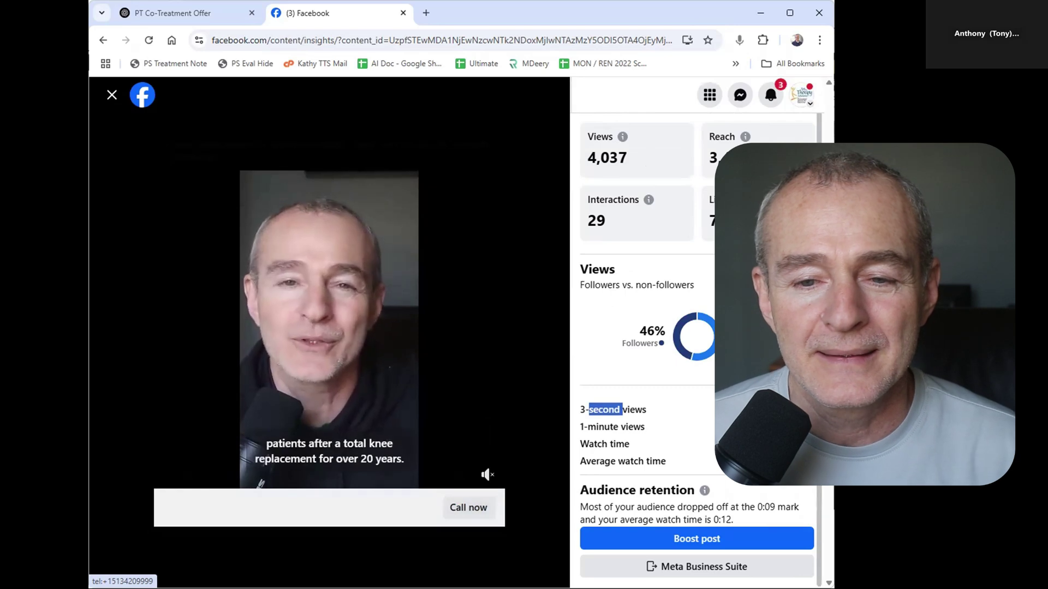
Close the post insights and expand the full text of the April 7 post on the clinic's page
{"action": "left_click", "coordinate": [110, 97]}
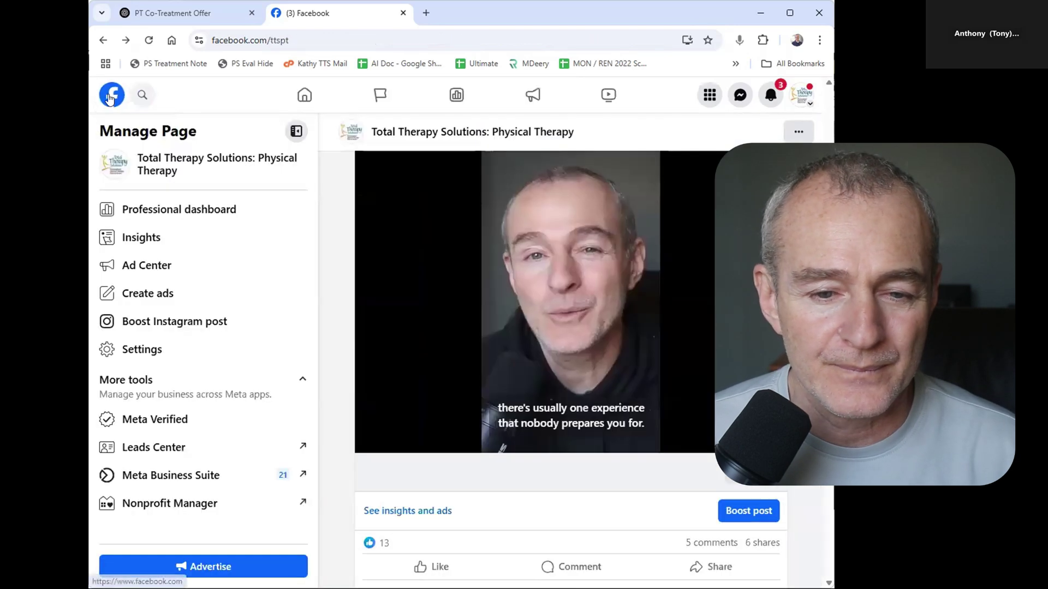
{"action": "scroll", "coordinate": [663, 429], "scroll_direction": "down", "scroll_amount": 4}
{"action": "left_click", "coordinate": [394, 376]}
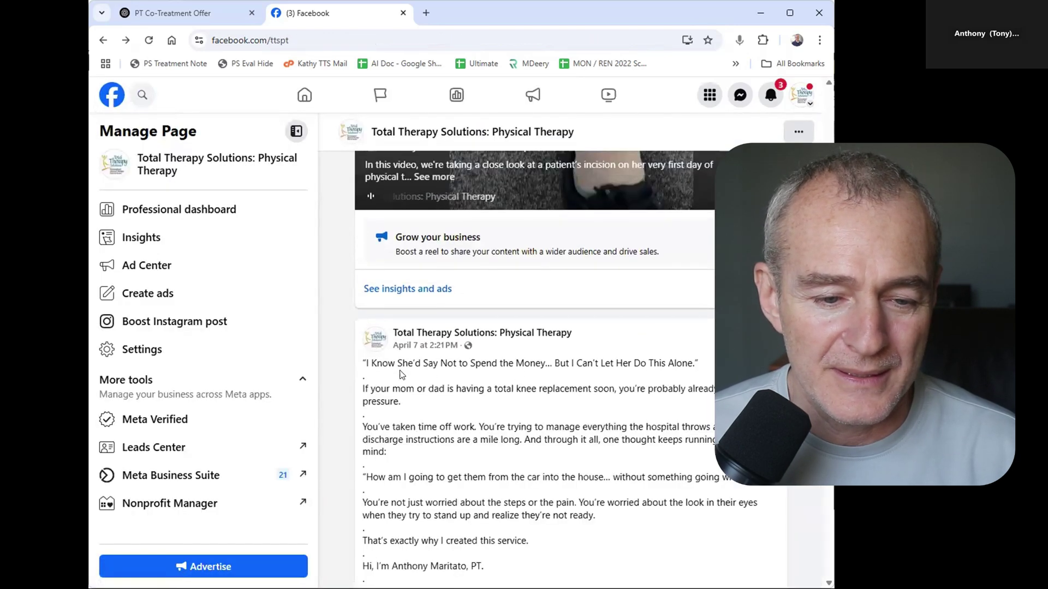
{"action": "scroll", "coordinate": [525, 323], "scroll_direction": "down", "scroll_amount": 3}
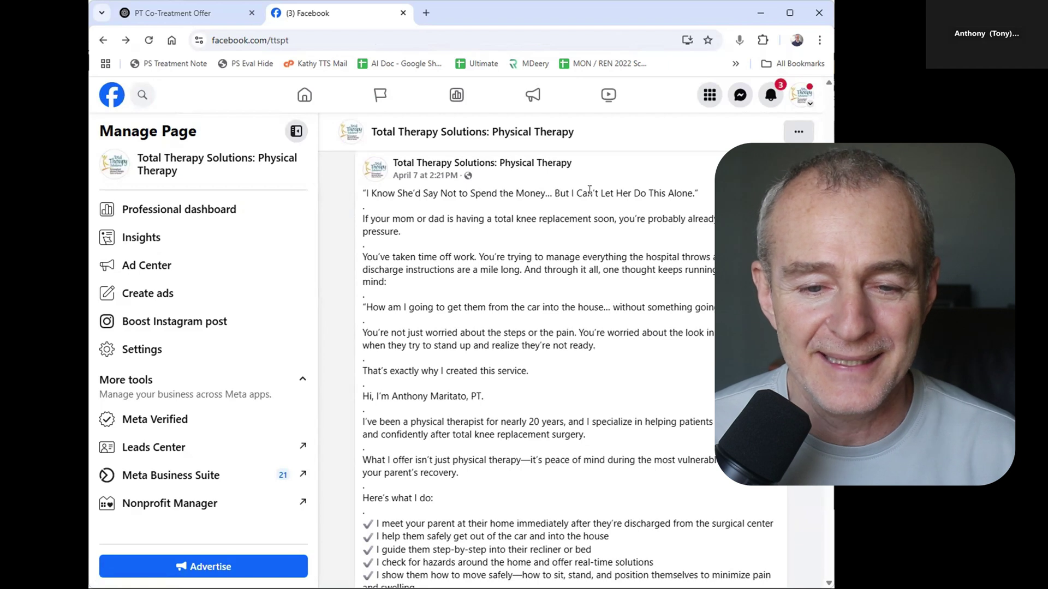
Review the April 7 post, highlighting its headline and the in-home evaluation price, and check its call to action, video and comments
{"action": "left_click_drag", "start_coordinate": [692, 191], "coordinate": [364, 194]}
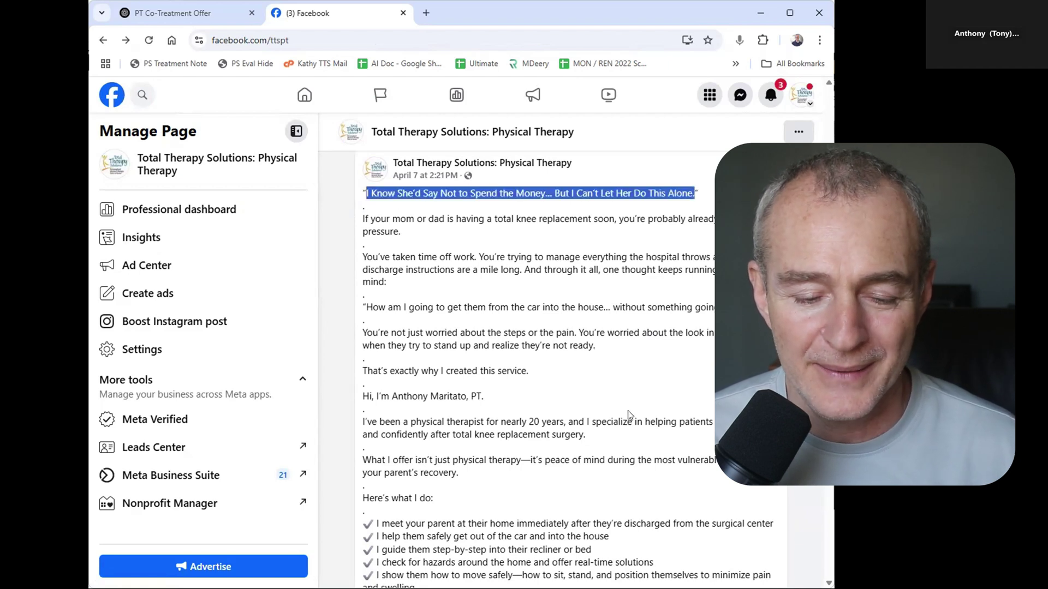
{"action": "scroll", "coordinate": [628, 412], "scroll_direction": "down", "scroll_amount": 6}
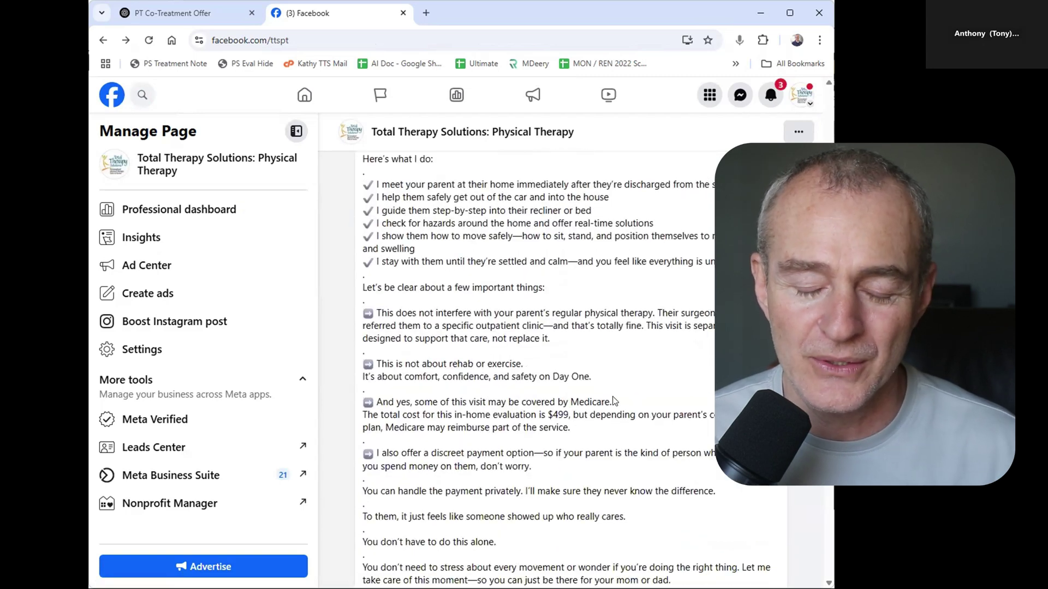
{"action": "double_click", "coordinate": [560, 415]}
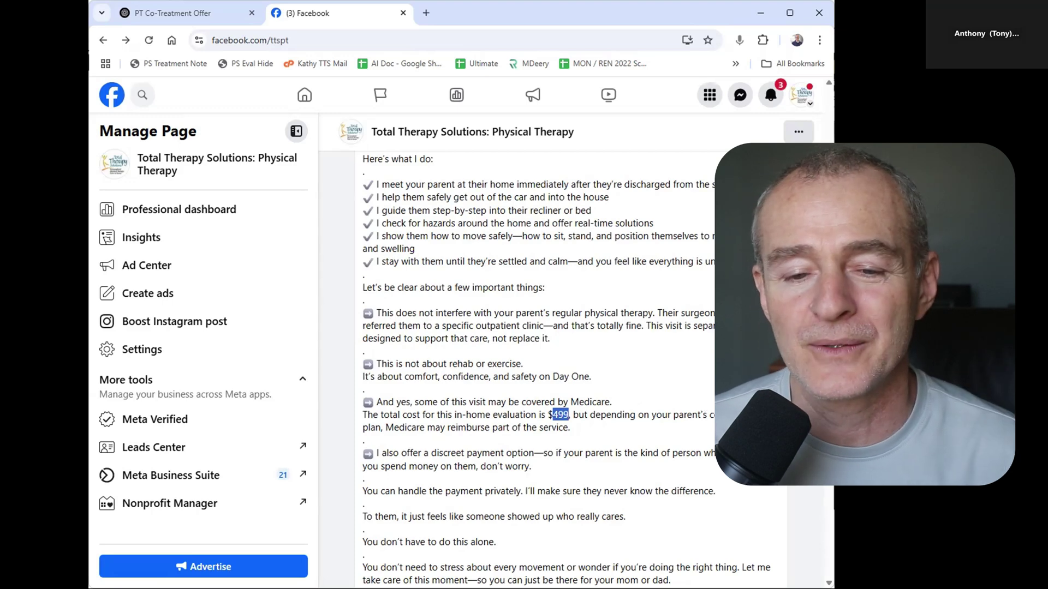
{"action": "scroll", "coordinate": [714, 420], "scroll_direction": "down", "scroll_amount": 6}
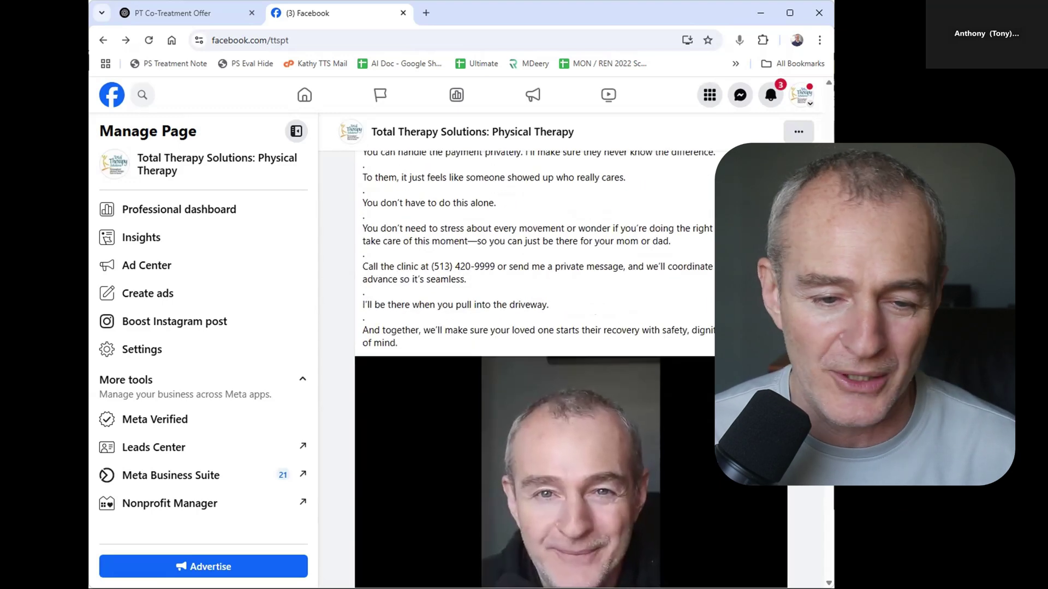
{"action": "scroll", "coordinate": [714, 421], "scroll_direction": "up", "scroll_amount": 2}
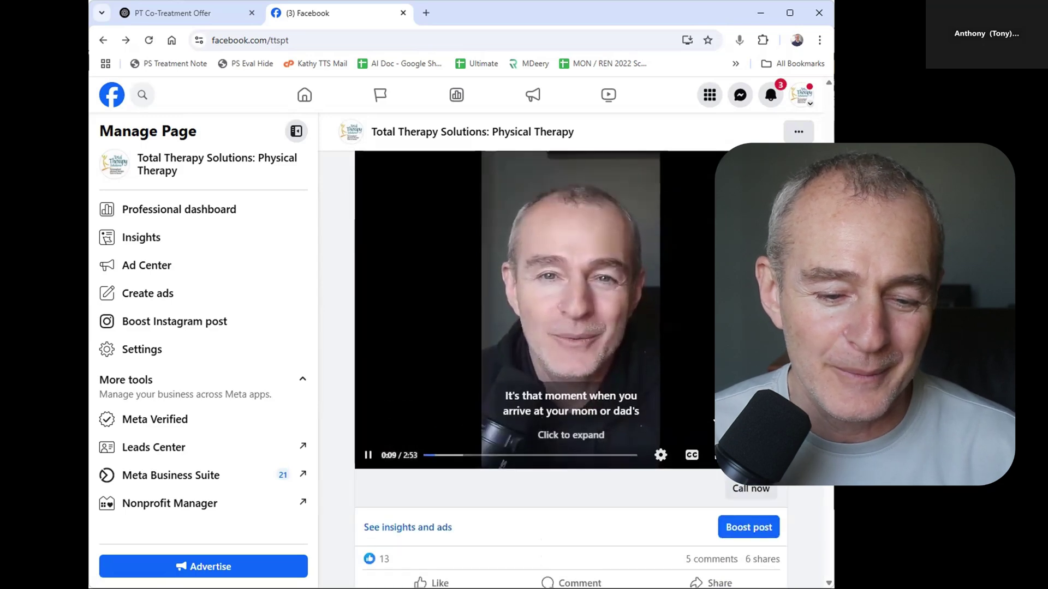
{"action": "scroll", "coordinate": [714, 420], "scroll_direction": "down", "scroll_amount": 3}
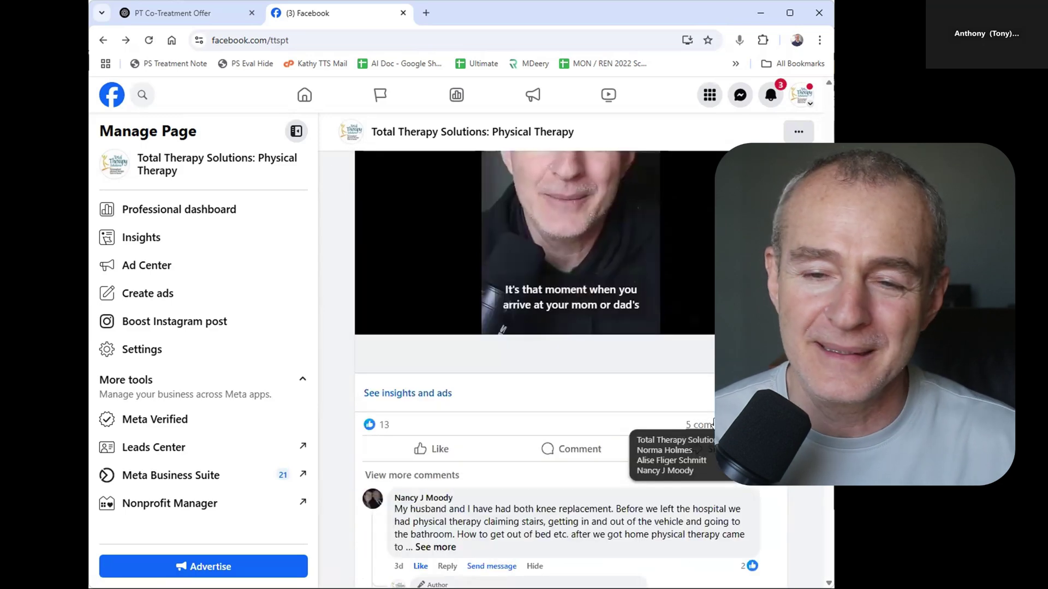
{"action": "scroll", "coordinate": [658, 482], "scroll_direction": "down", "scroll_amount": 5}
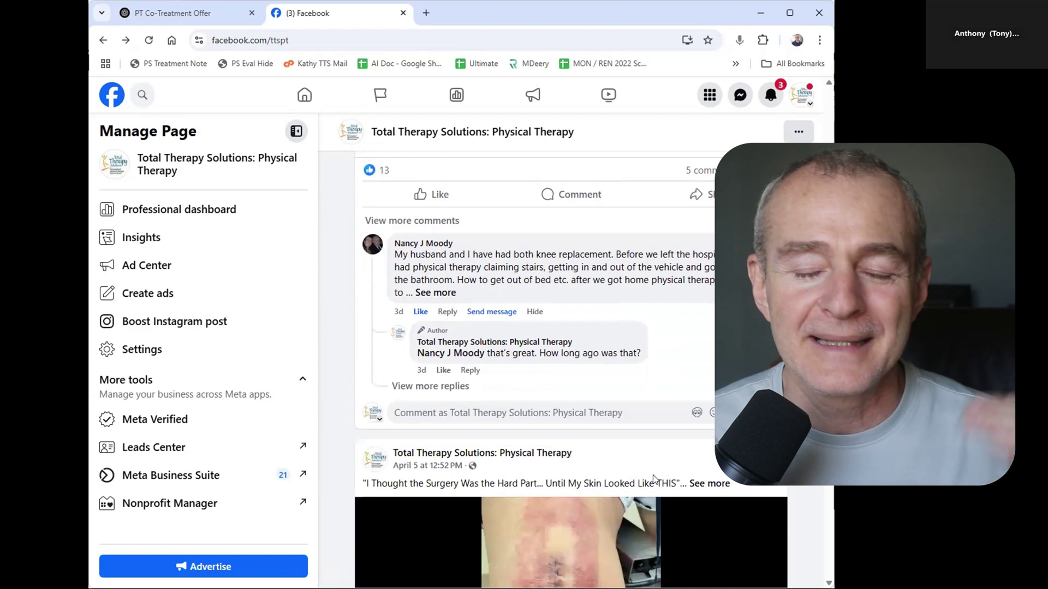